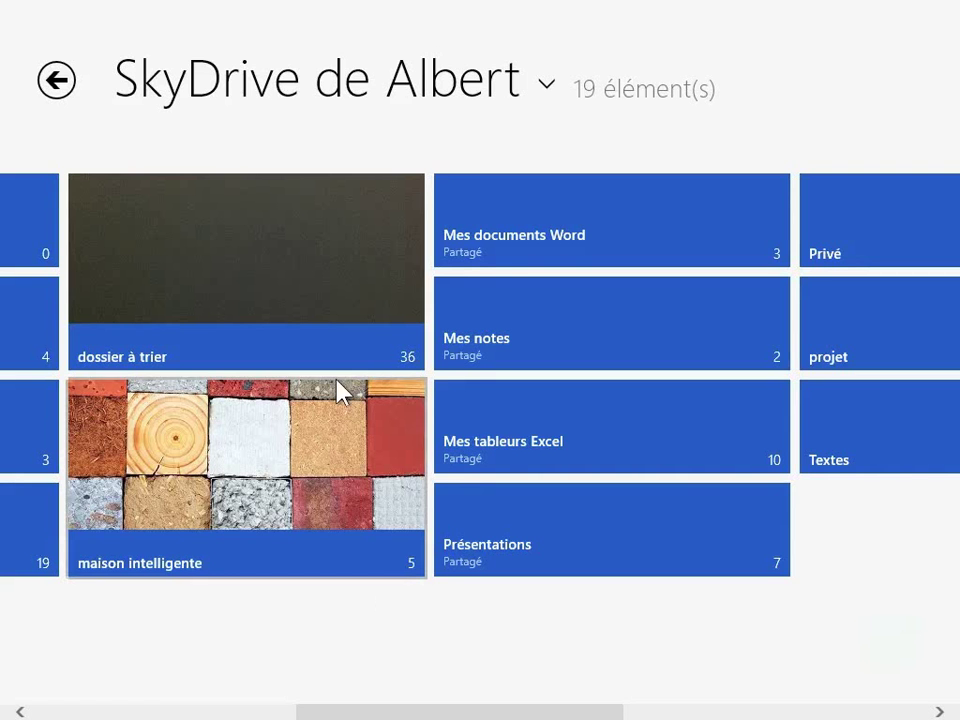
- Open the "dossier à trier" folder and create a subfolder named "Mes images" in it
mouse_move(360, 361)
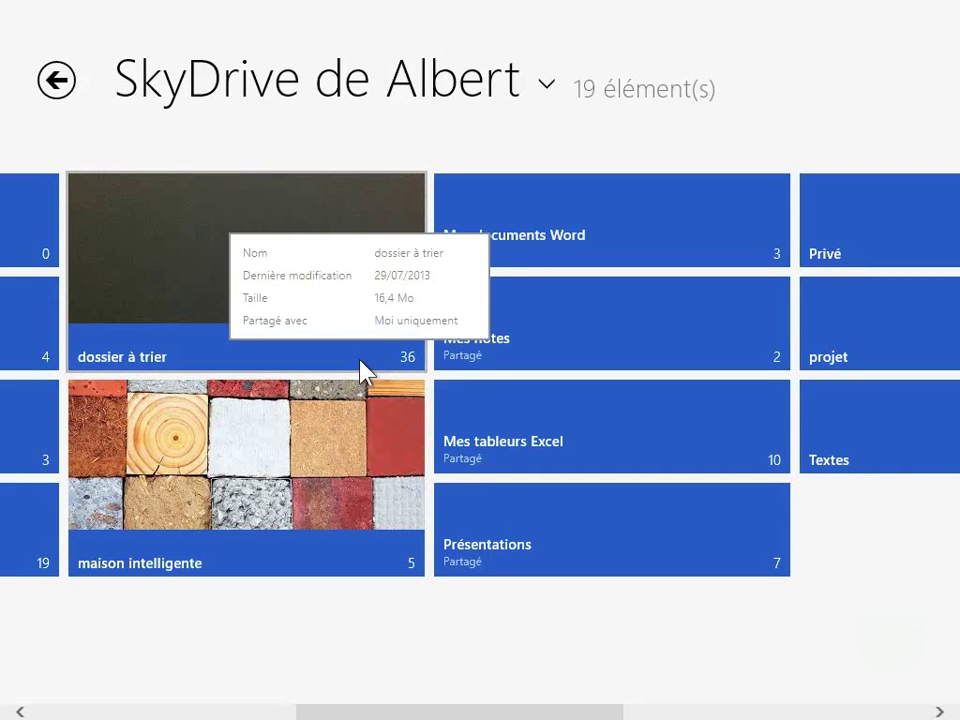
click(360, 364)
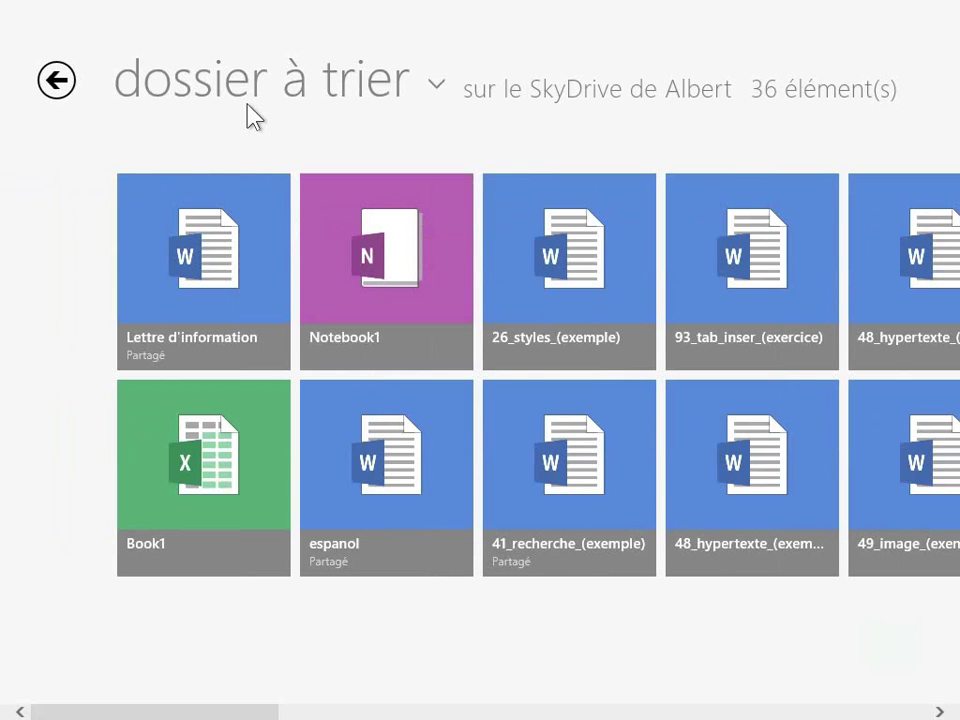
right_click(267, 143)
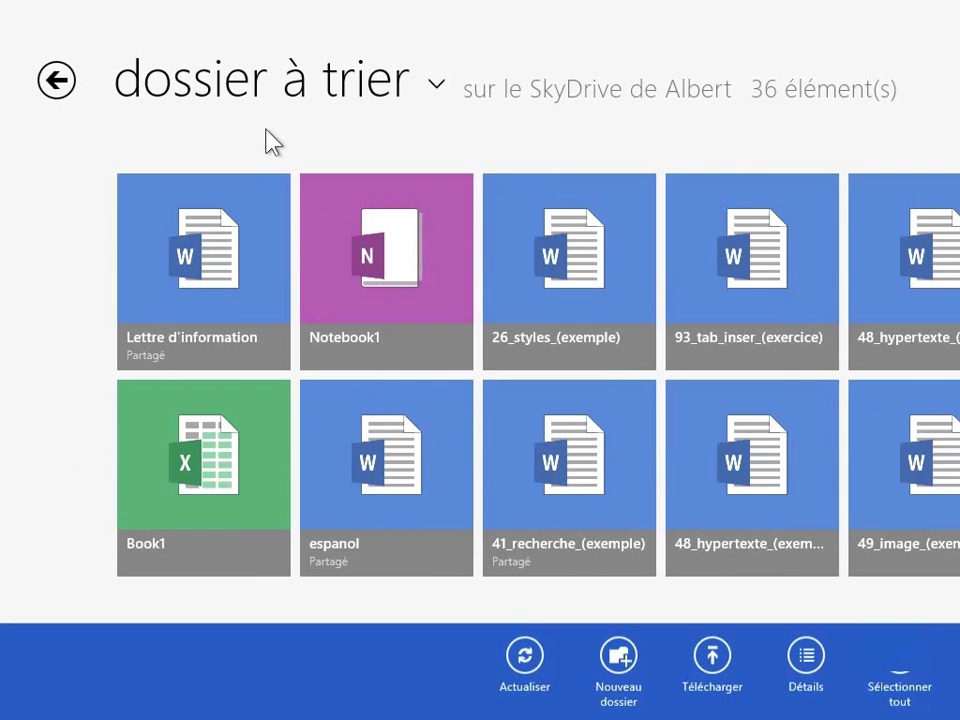
click(628, 678)
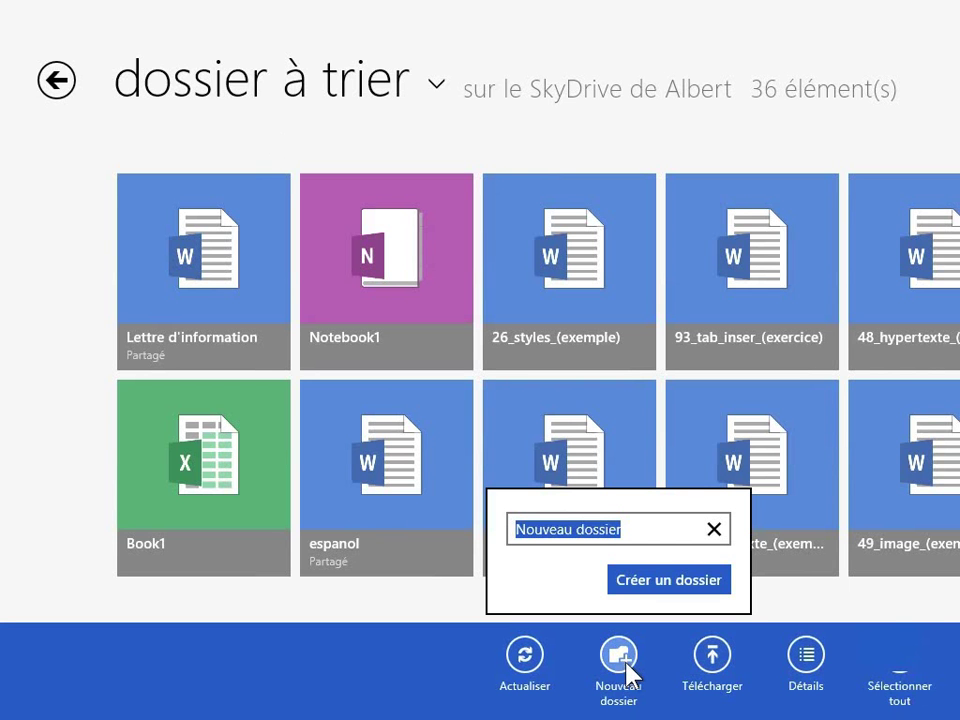
text(Mes ima)
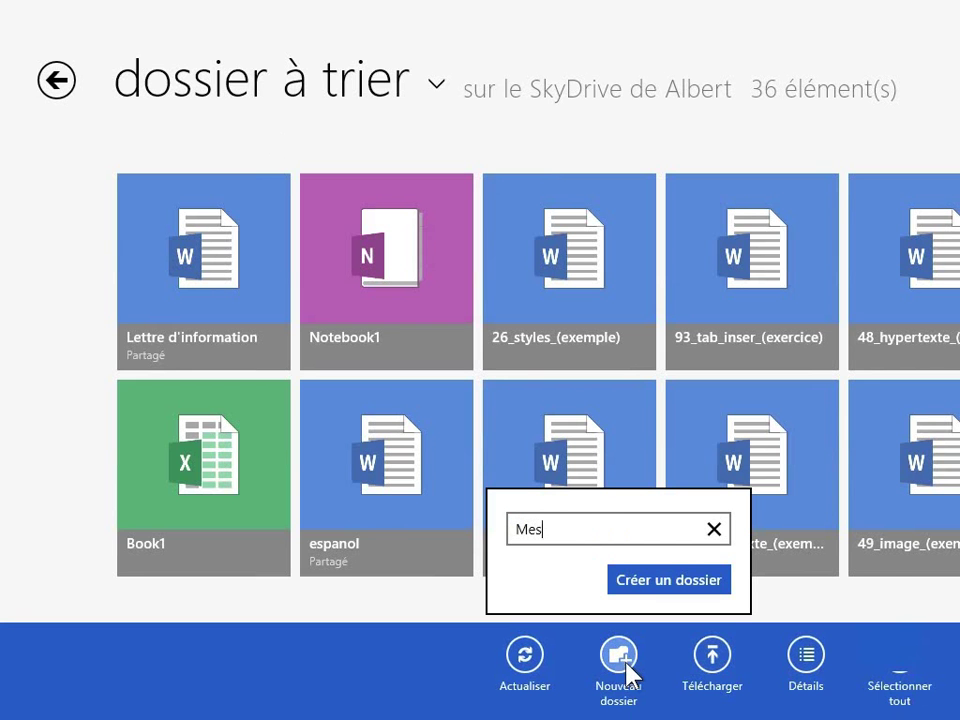
text(ges)
click(667, 583)
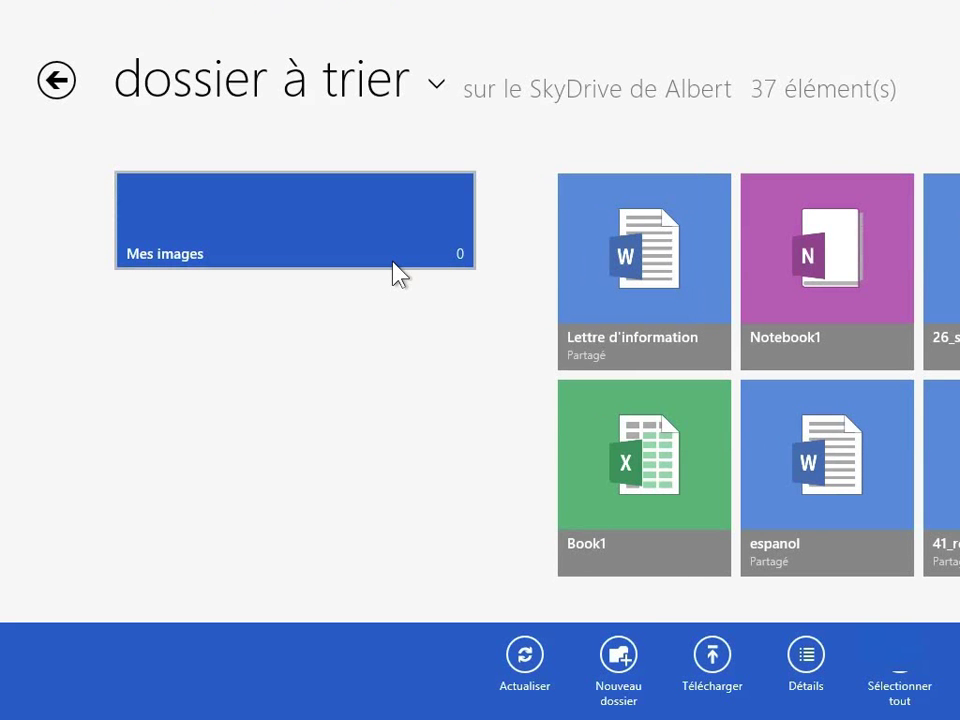
- Create another subfolder named "Mes notes à partager" inside "dossier à trier"
mouse_move(393, 266)
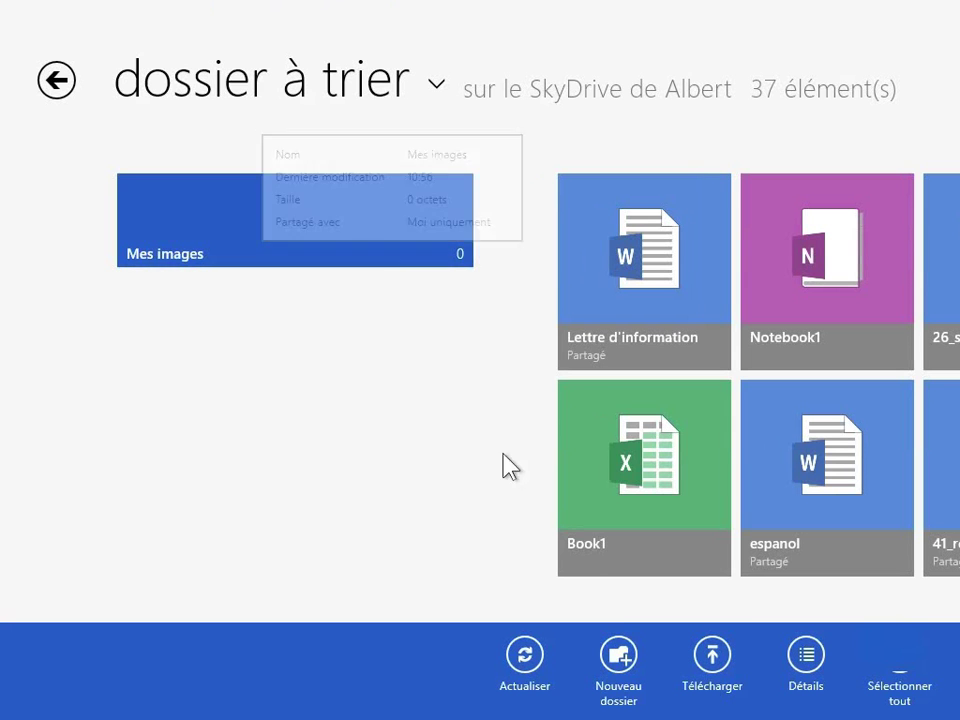
click(619, 662)
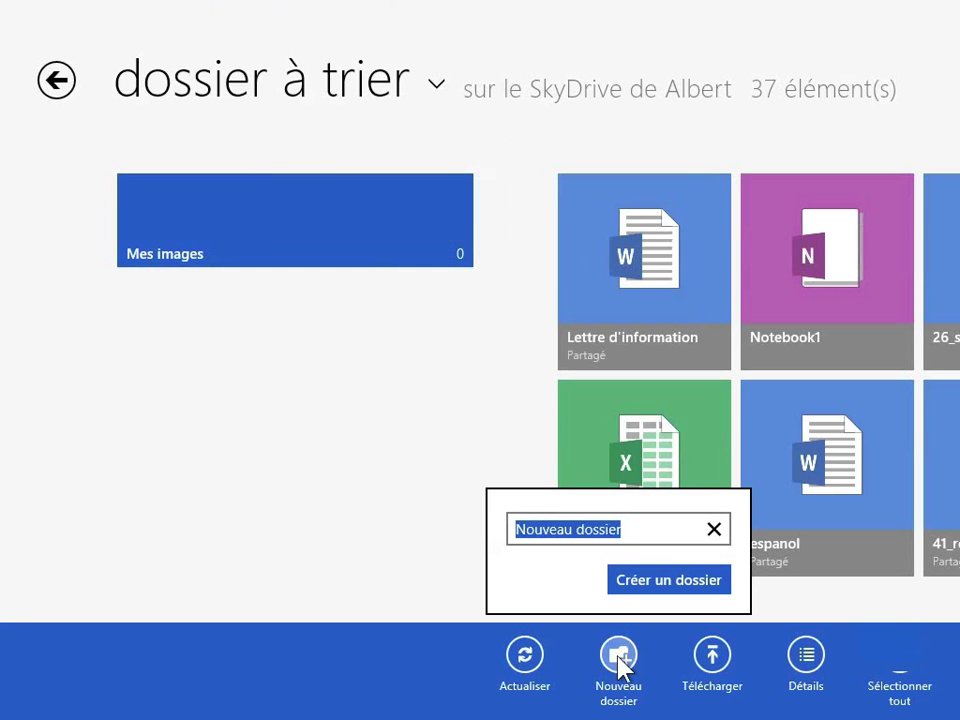
text(Mes not)
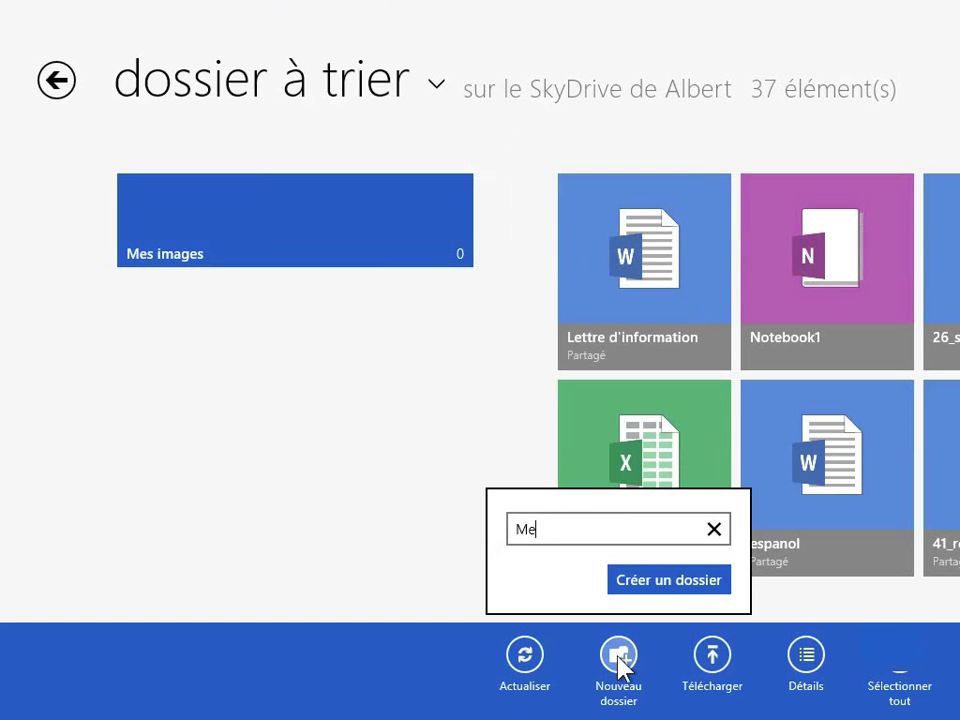
text(es à partager)
key(Return)
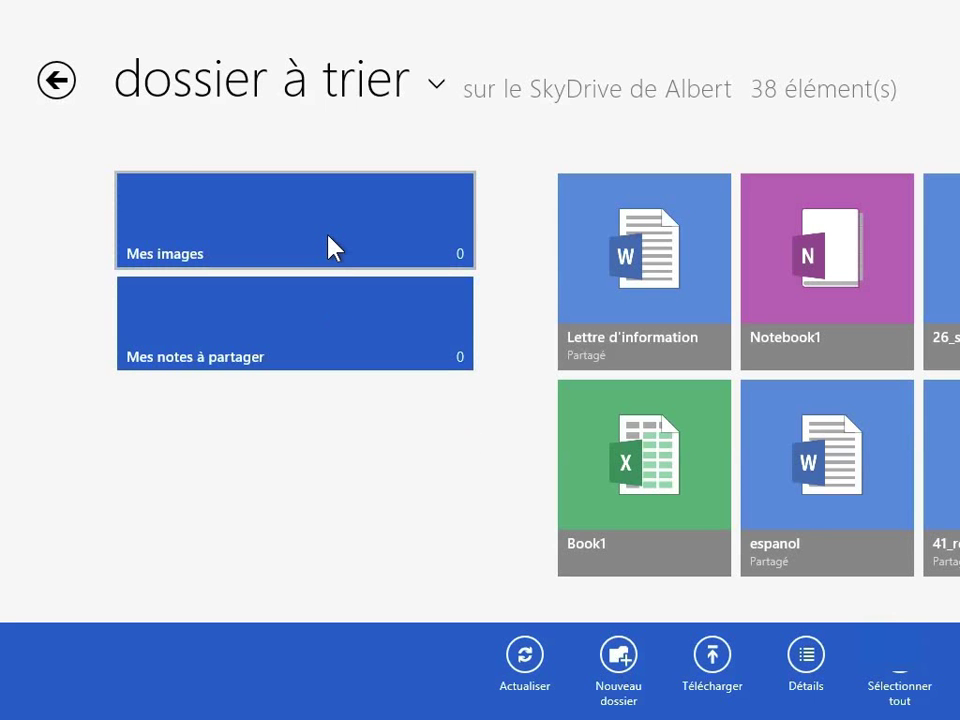
mouse_move(330, 240)
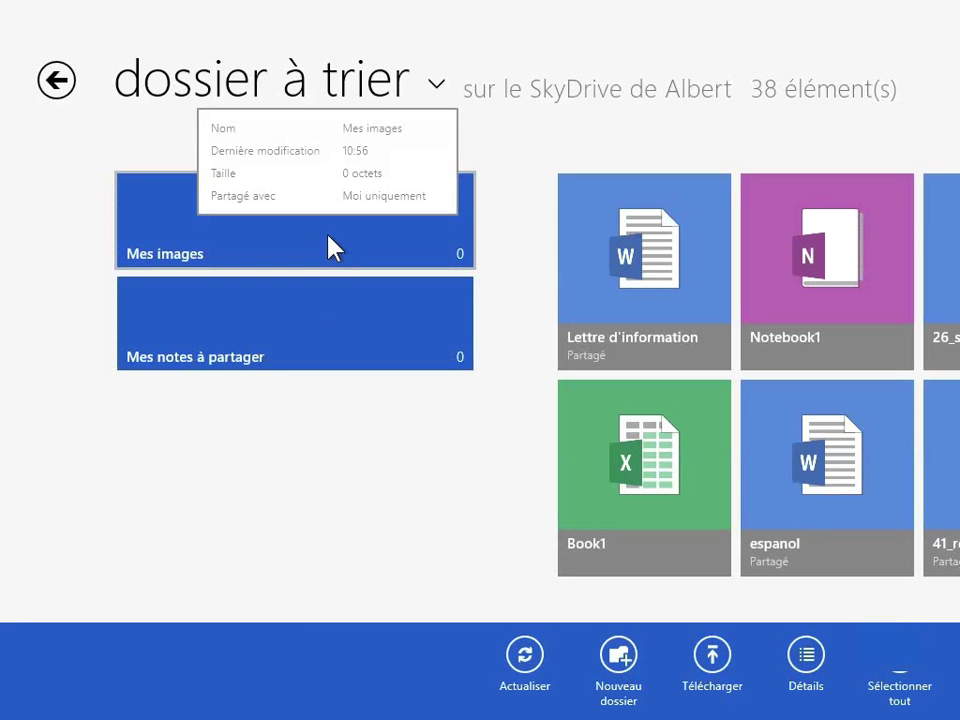
right_click(303, 333)
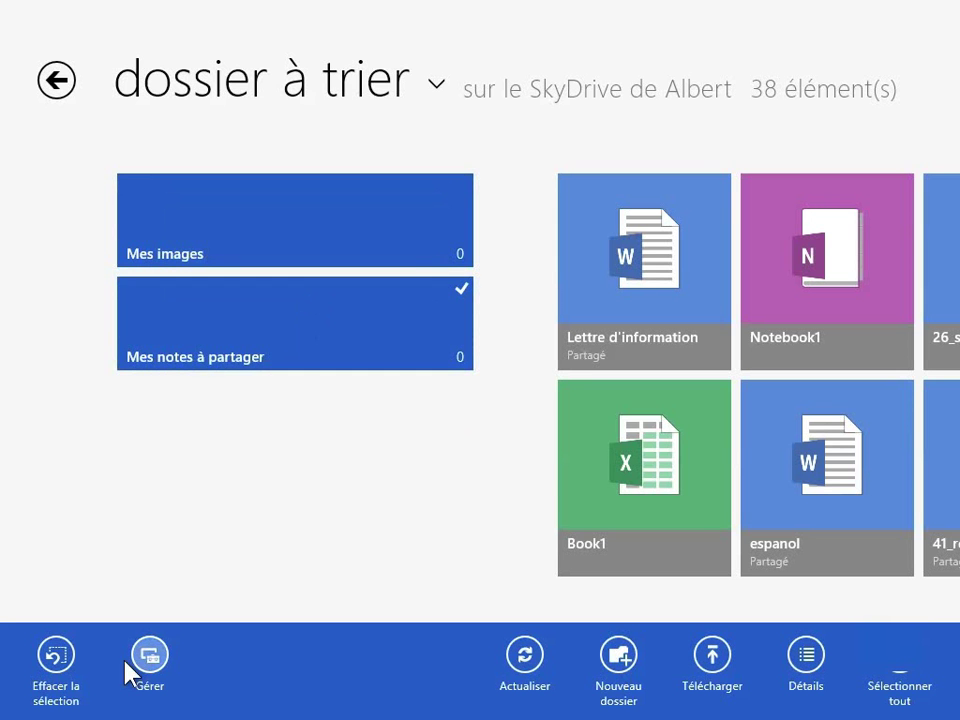
click(150, 660)
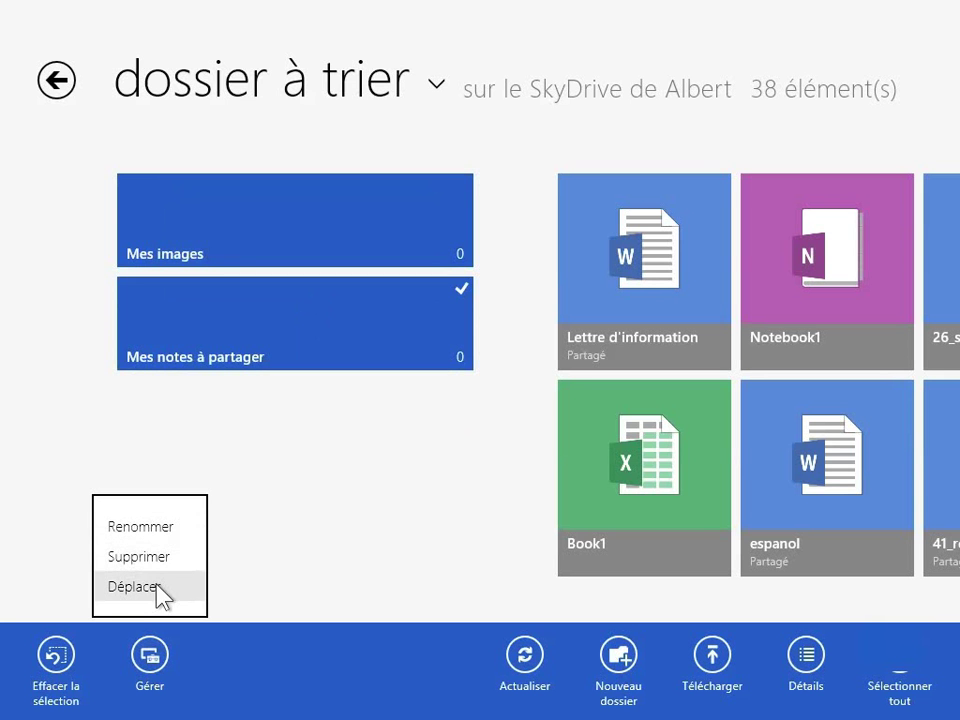
click(405, 477)
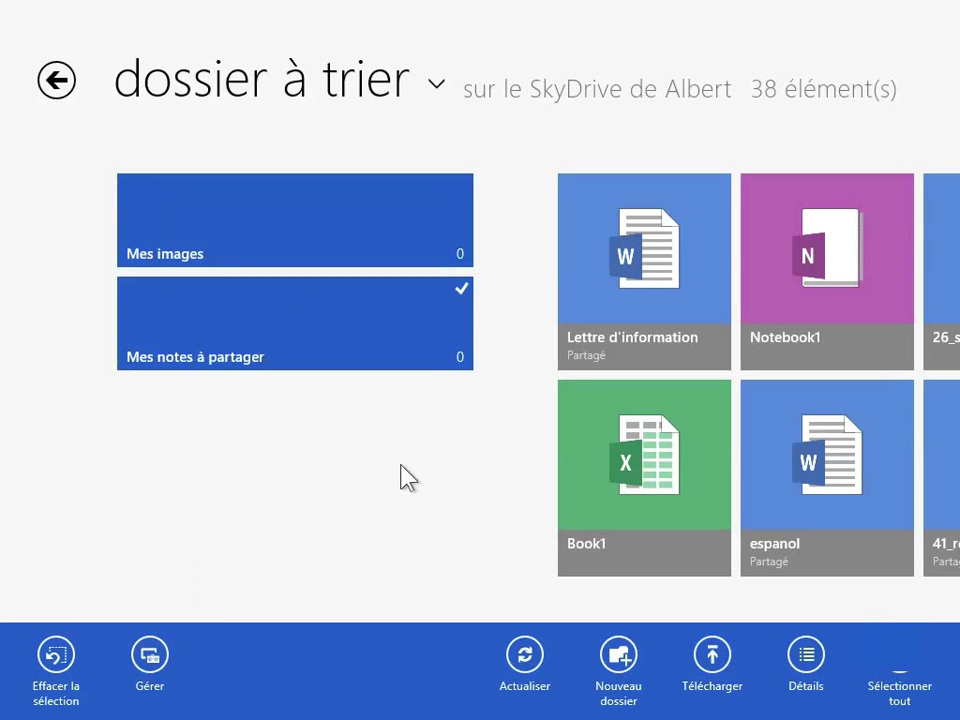
click(55, 664)
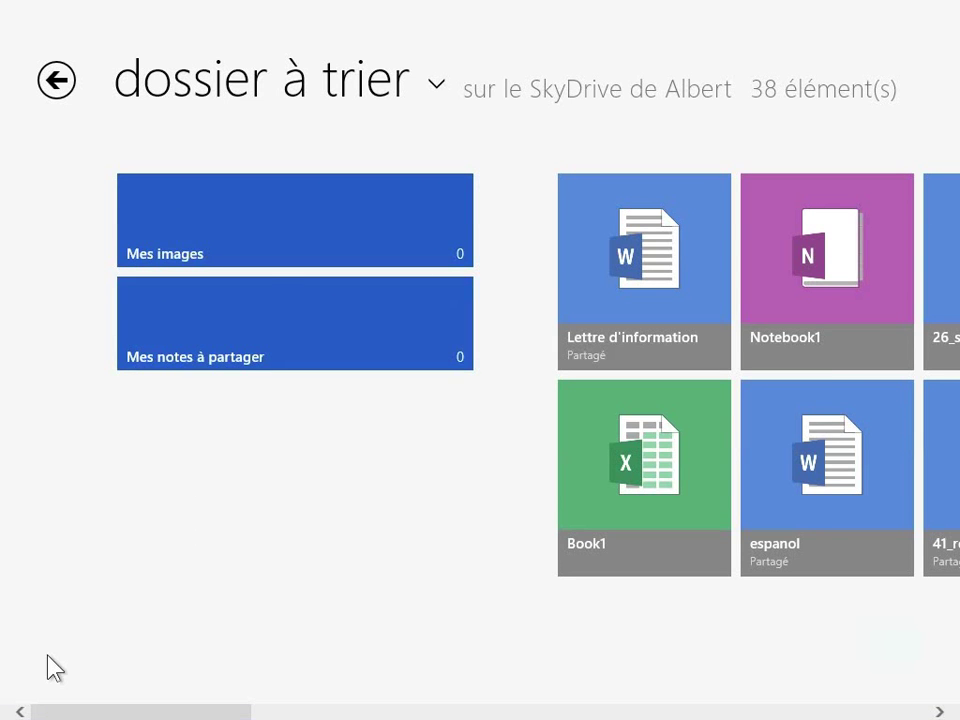
scroll(54, 668, down, 5)
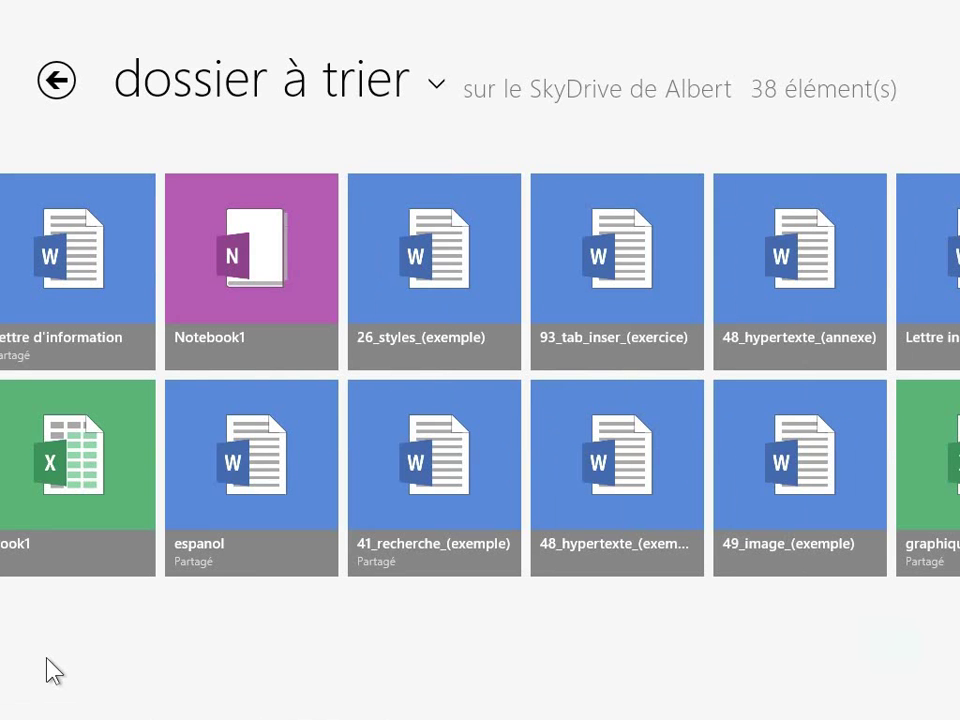
right_click(413, 232)
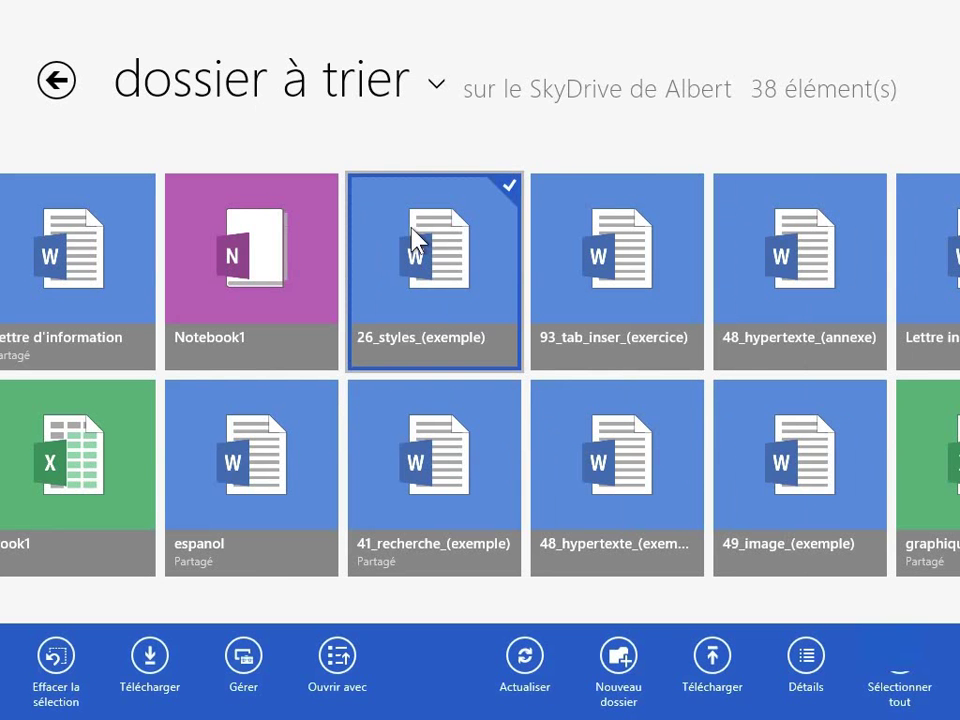
right_click(413, 232)
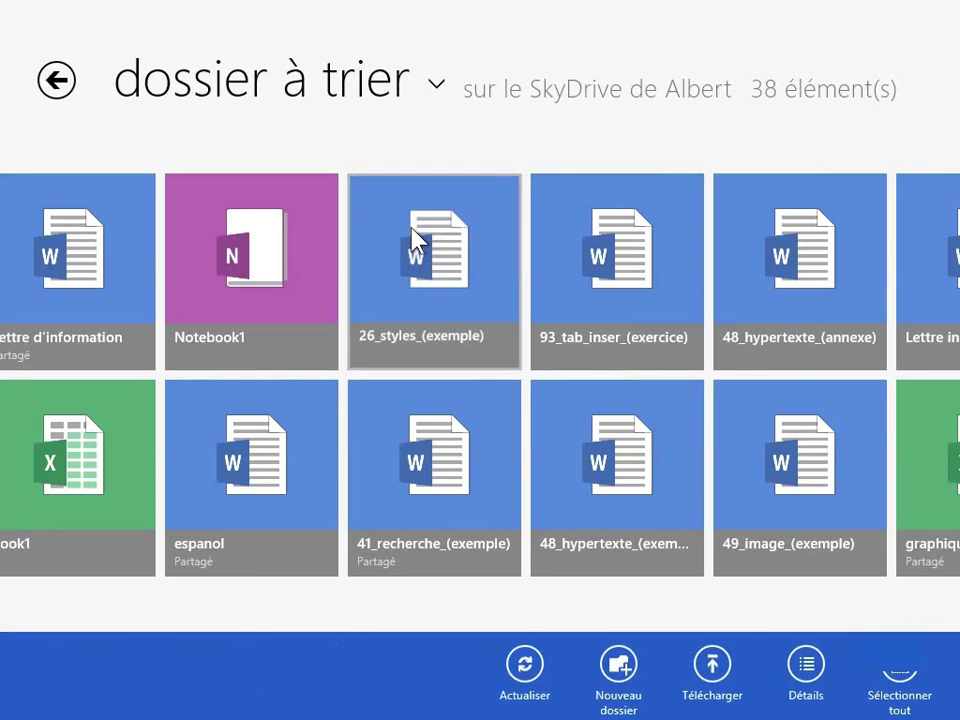
- Move the six pictures (roses, dark image, yellow building, two tower photos, stone head) from "dossier à trier" into its "Mes images" subfolder
scroll(413, 236, down, 6)
scroll(413, 236, down, 5)
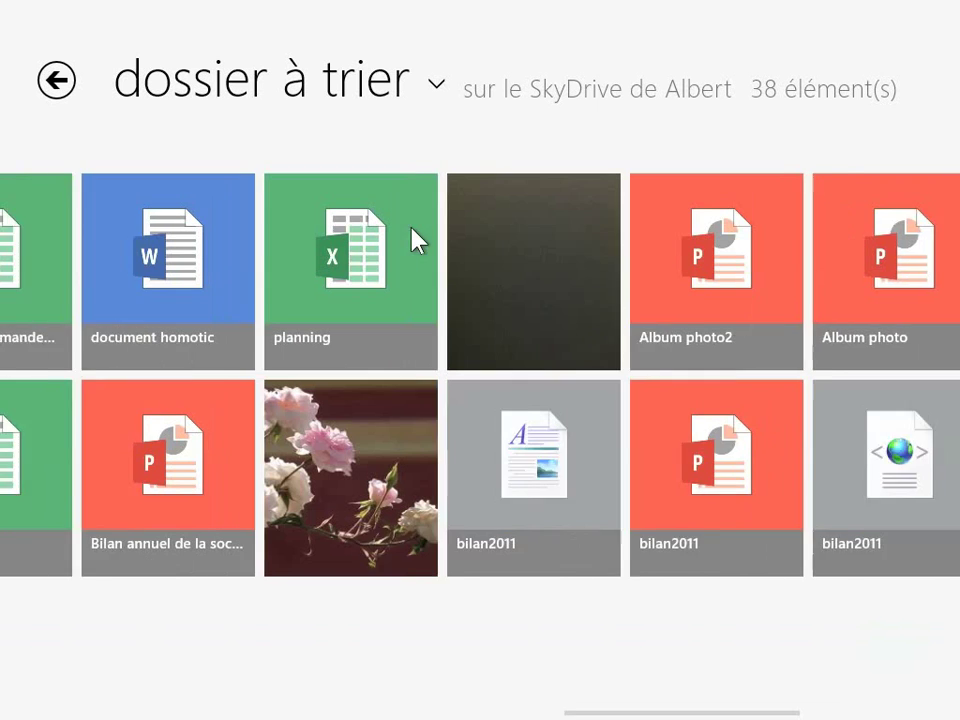
right_click(201, 503)
right_click(349, 294)
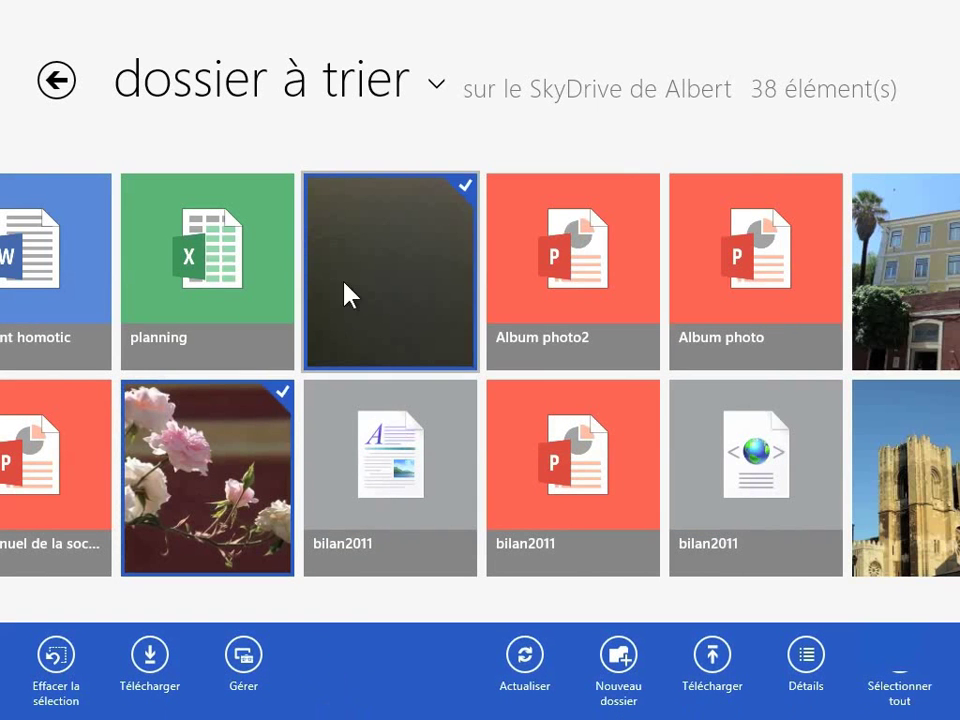
right_click(880, 300)
scroll(880, 300, down, 4)
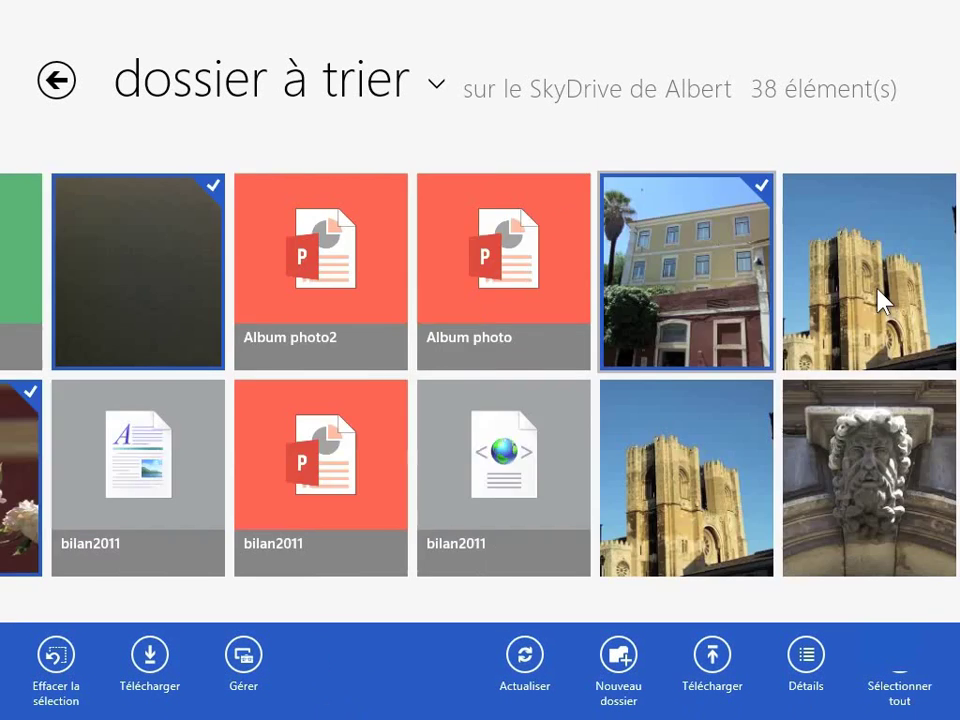
right_click(527, 454)
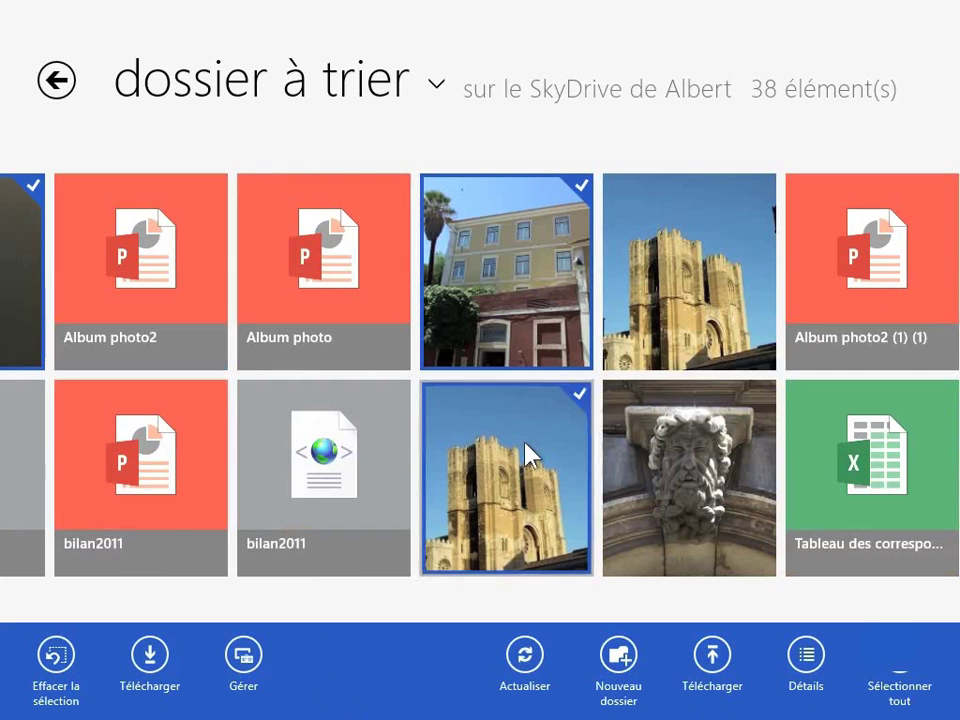
right_click(645, 440)
scroll(645, 440, up, 3)
scroll(647, 447, down, 3)
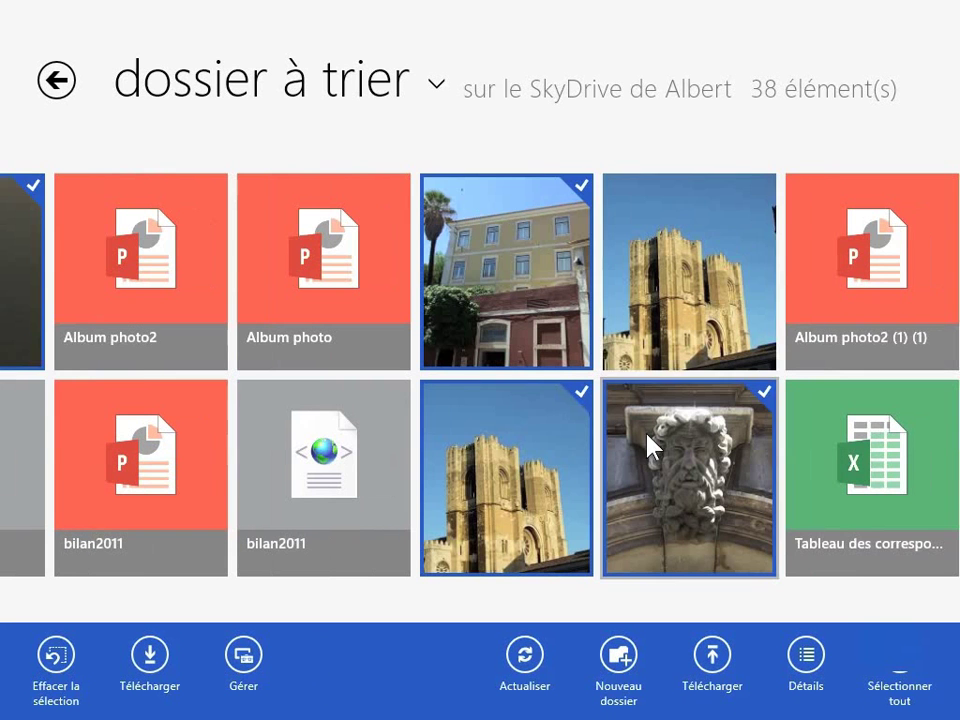
right_click(720, 310)
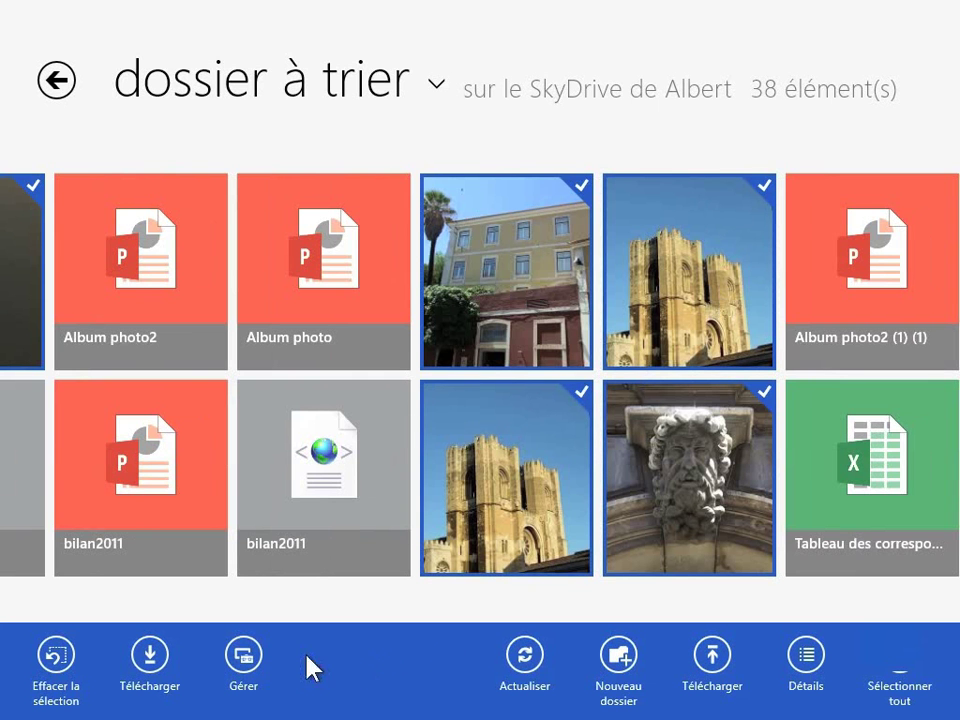
click(240, 665)
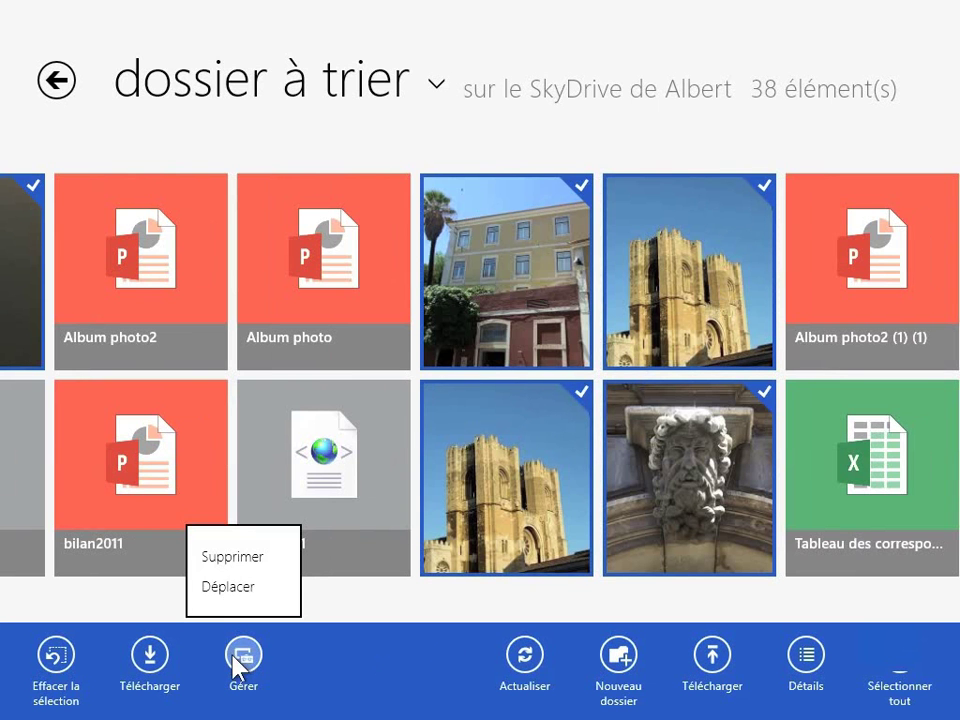
click(242, 589)
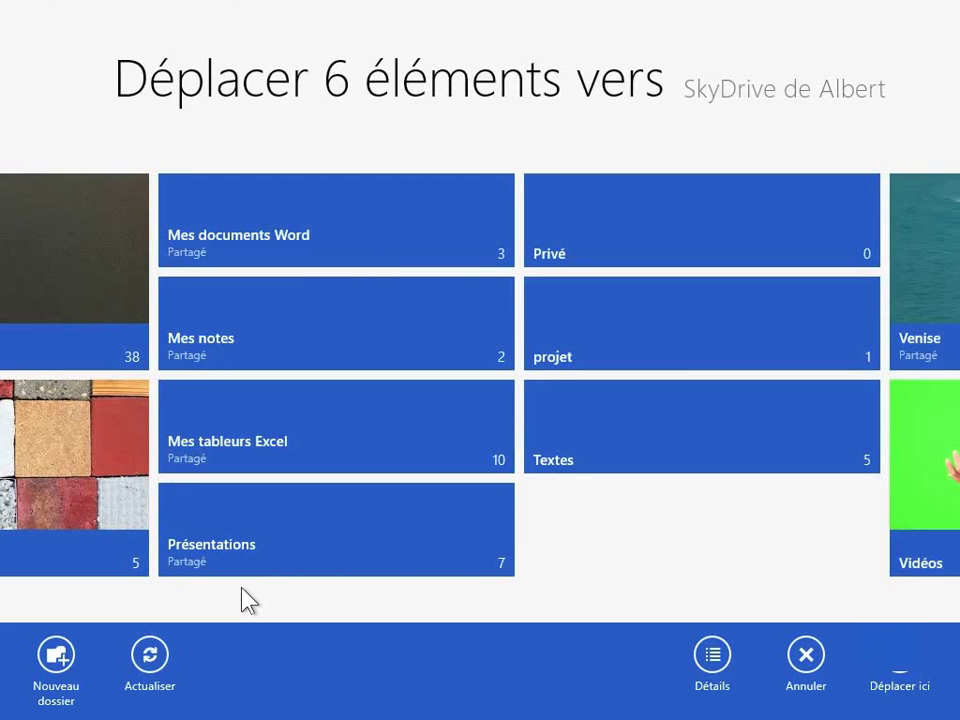
scroll(242, 601, left, 5)
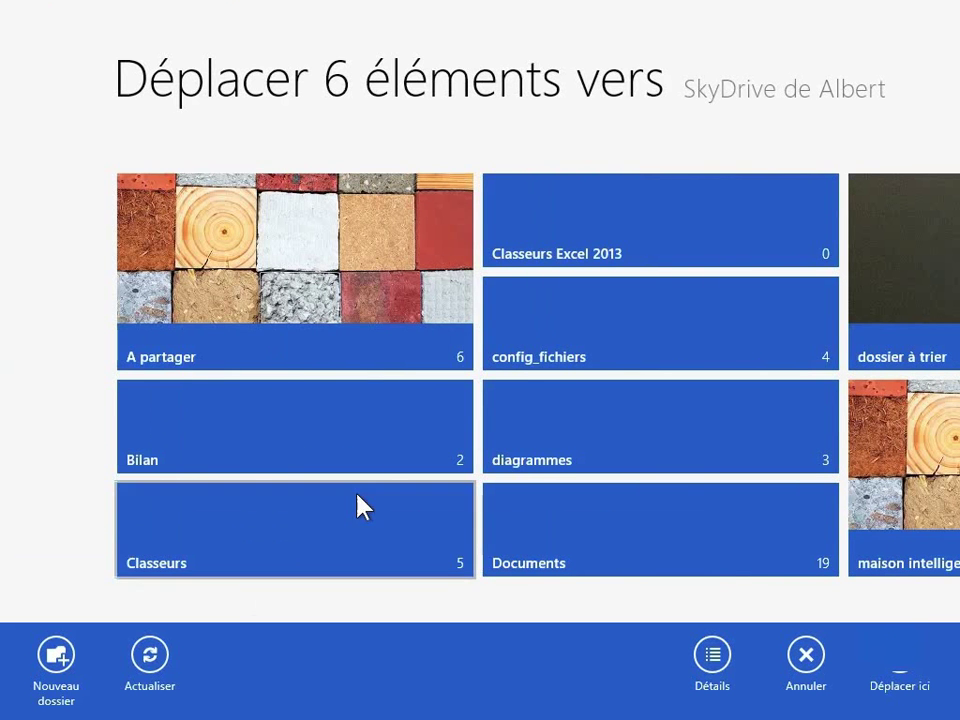
scroll(405, 444, right, 4)
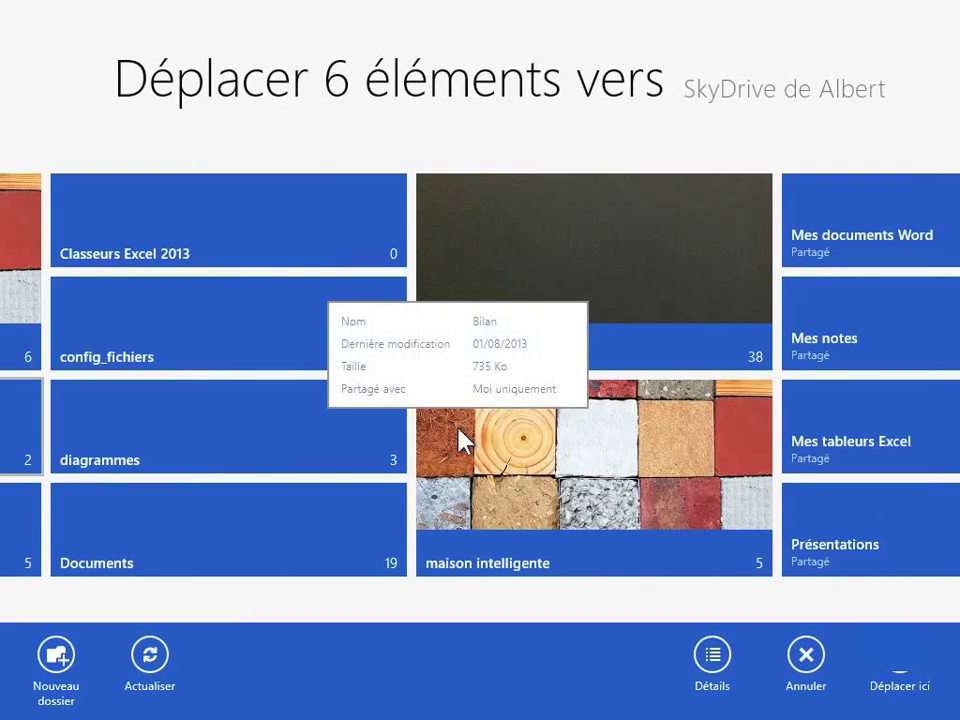
click(561, 241)
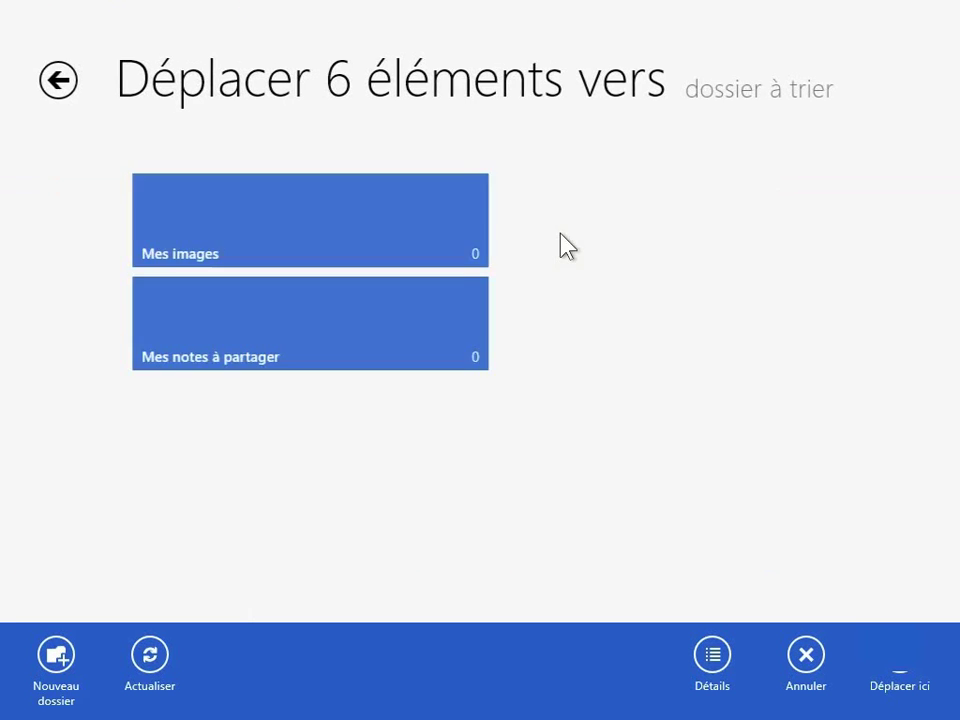
click(268, 233)
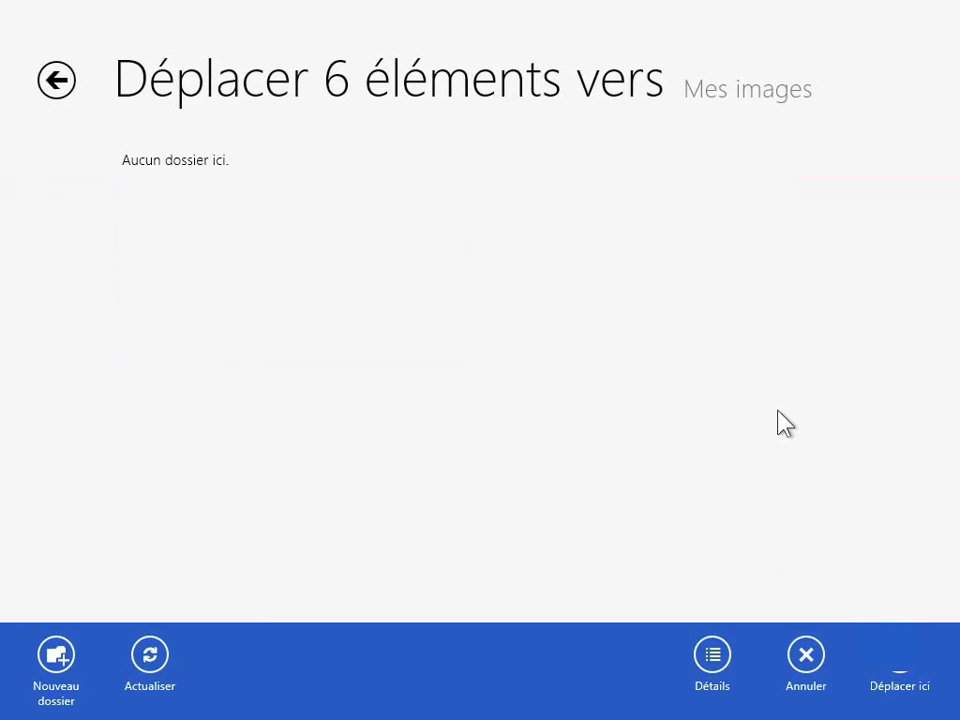
click(903, 678)
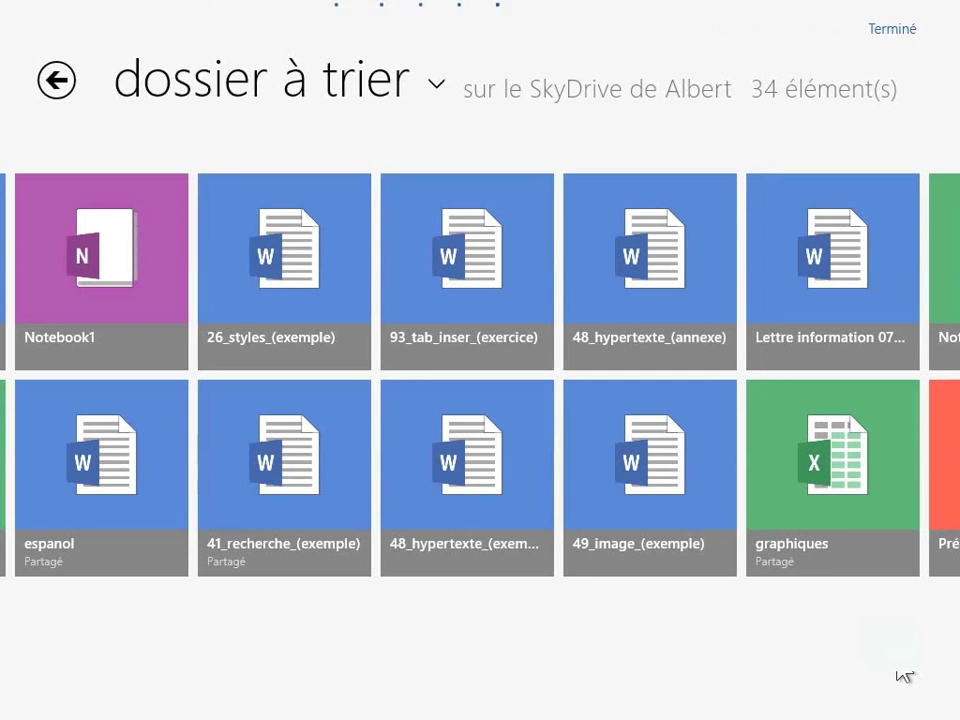
scroll(484, 645, down, 15)
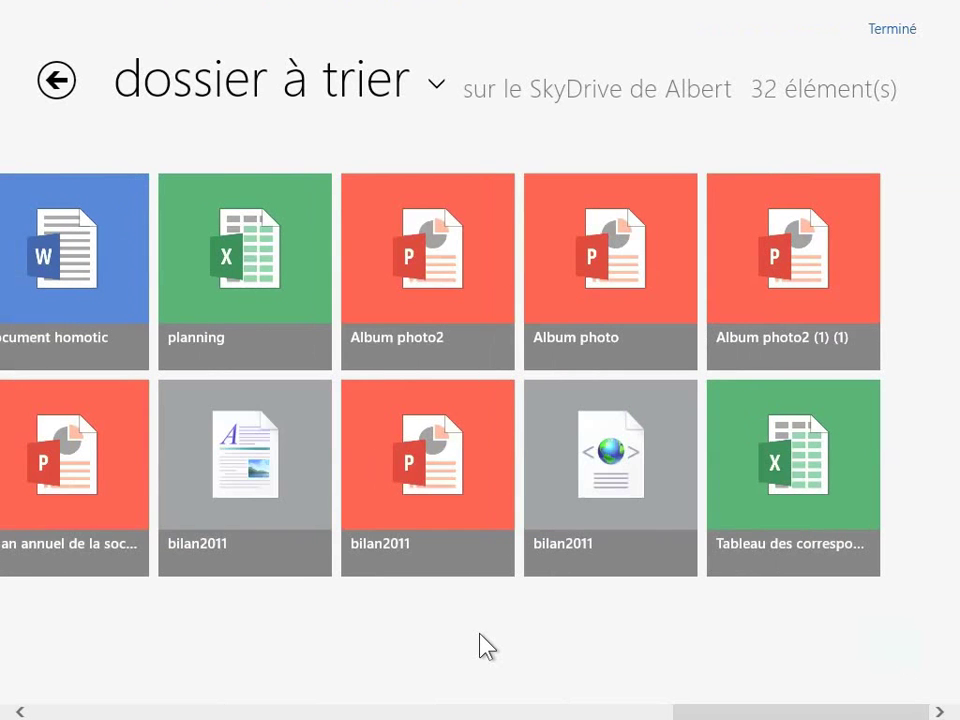
scroll(487, 648, up, 15)
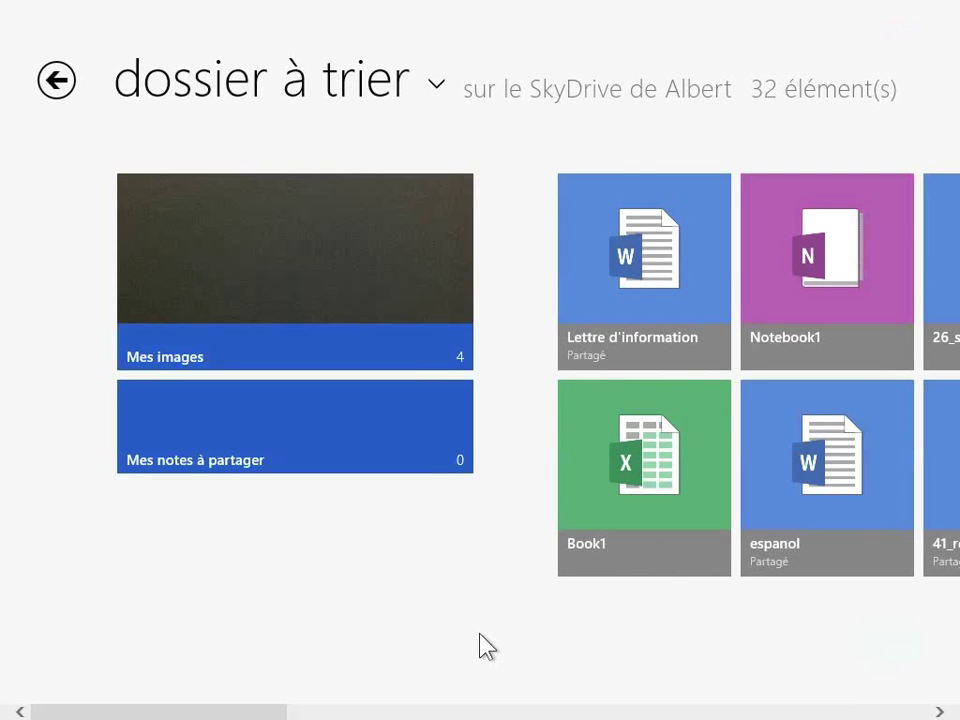
mouse_move(415, 362)
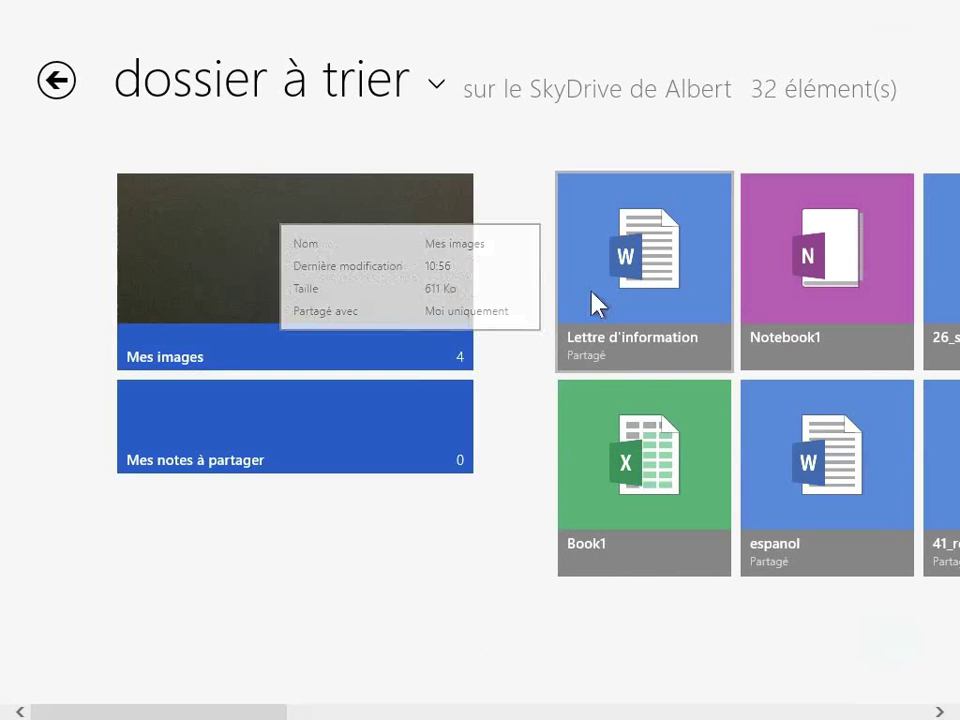
mouse_move(812, 462)
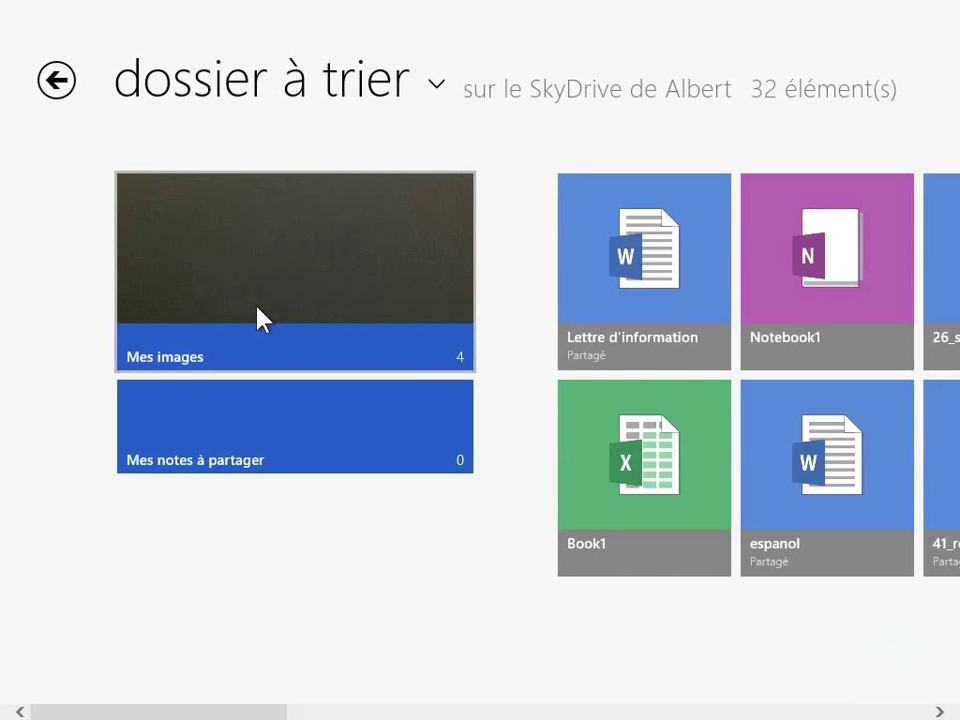
- Move the "Mes images" folder out of "dossier à trier" to the SkyDrive root and return to the root to view it
mouse_move(257, 313)
right_click(248, 244)
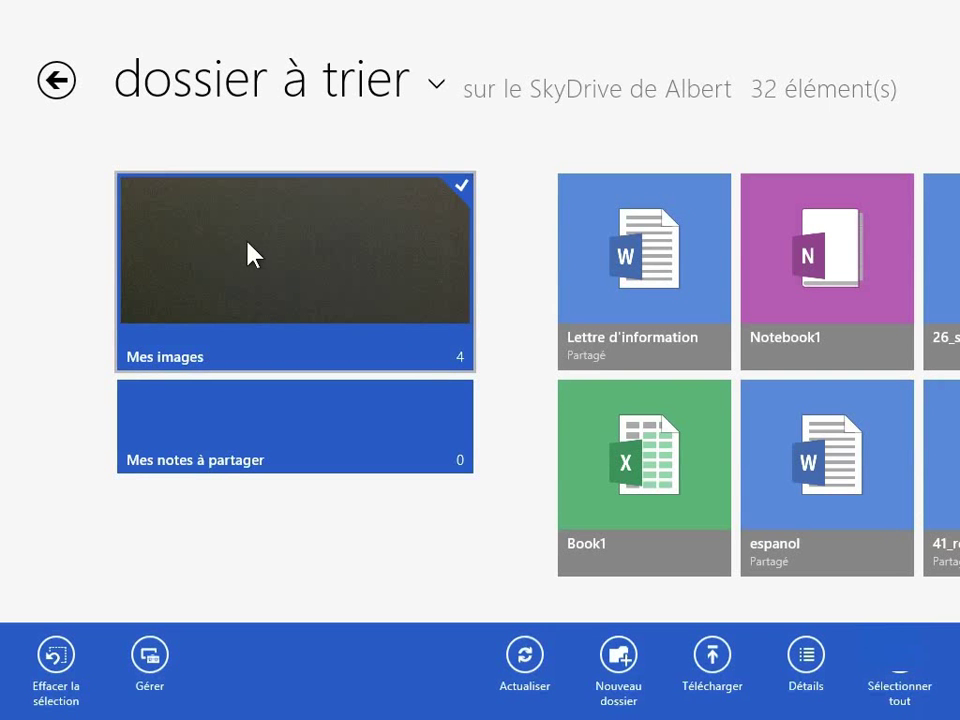
click(138, 664)
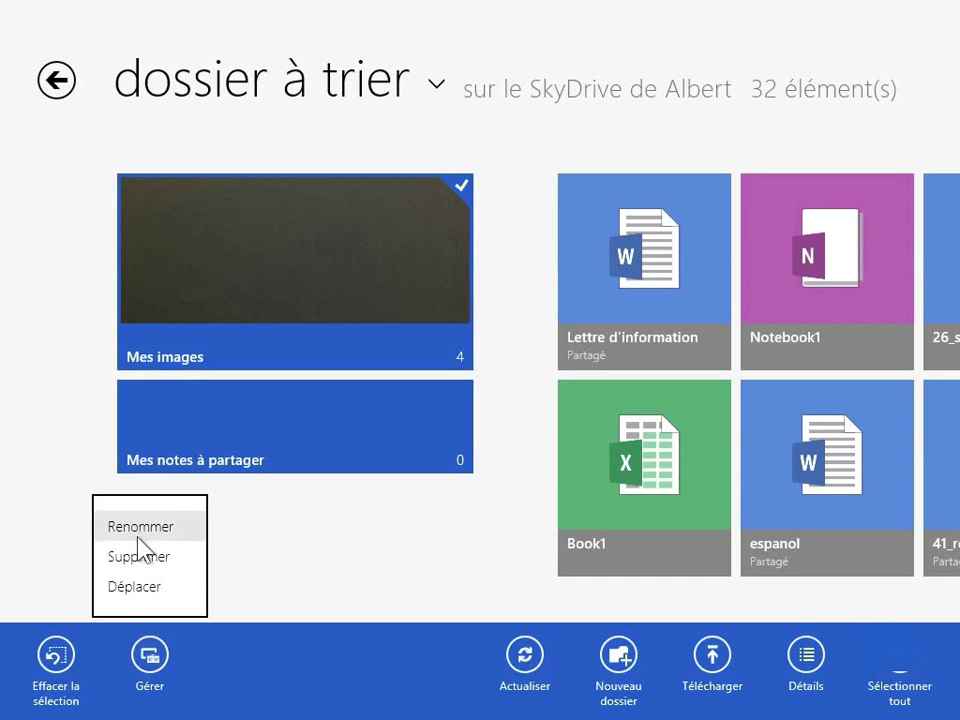
click(127, 597)
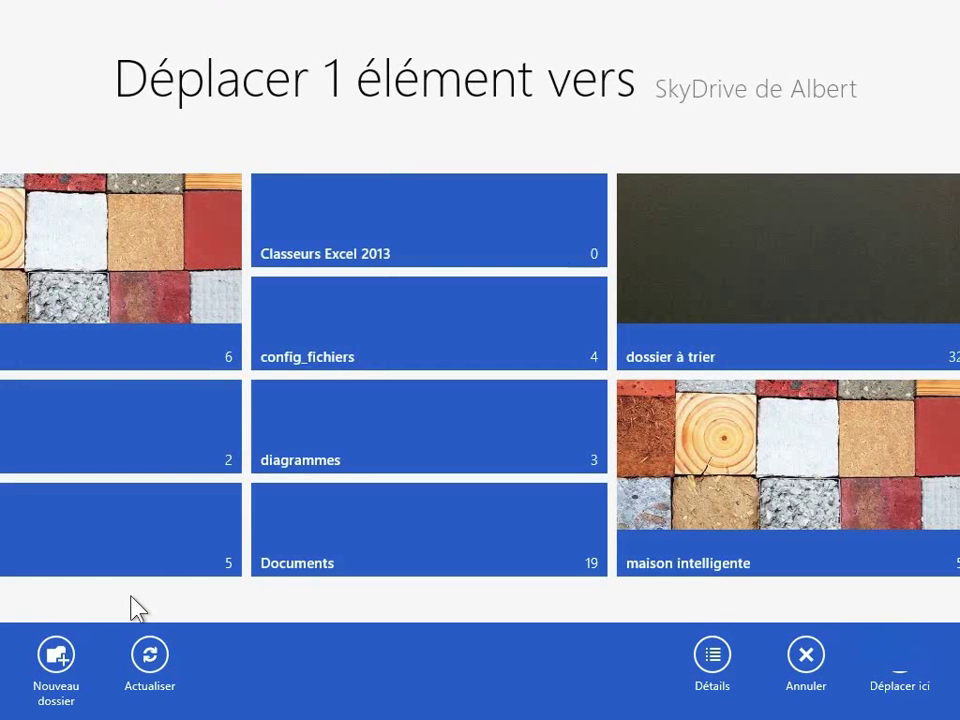
click(905, 675)
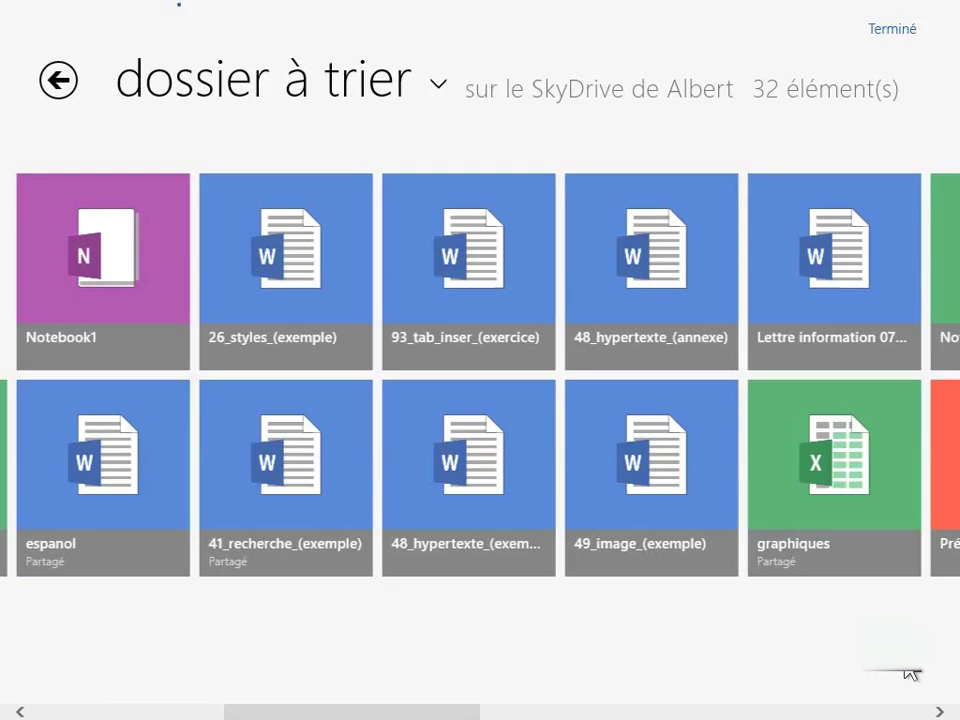
click(56, 82)
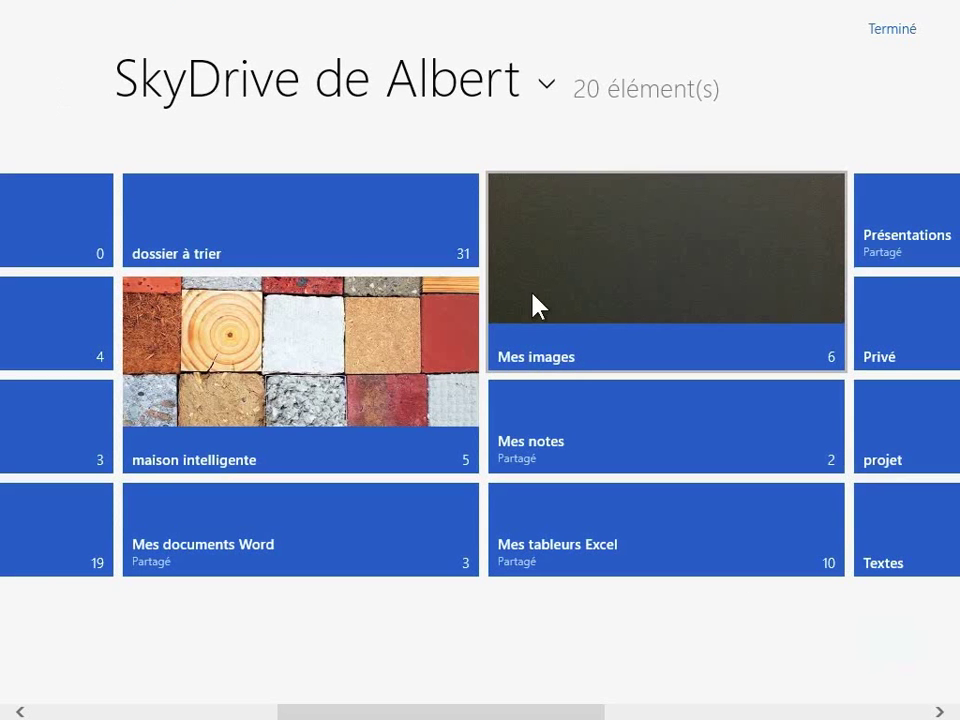
mouse_move(533, 305)
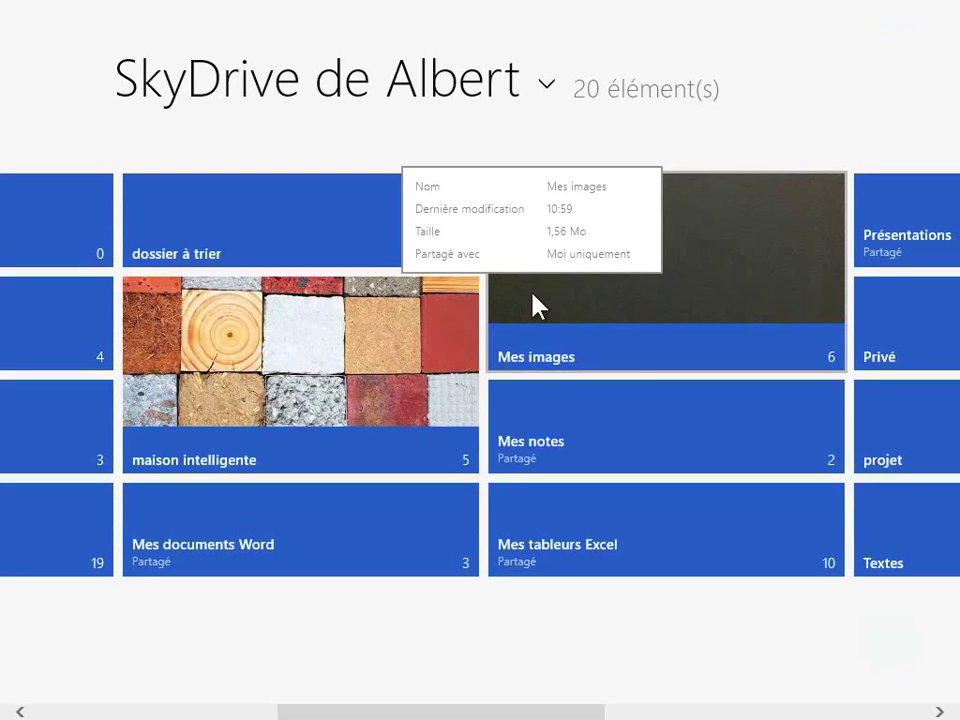